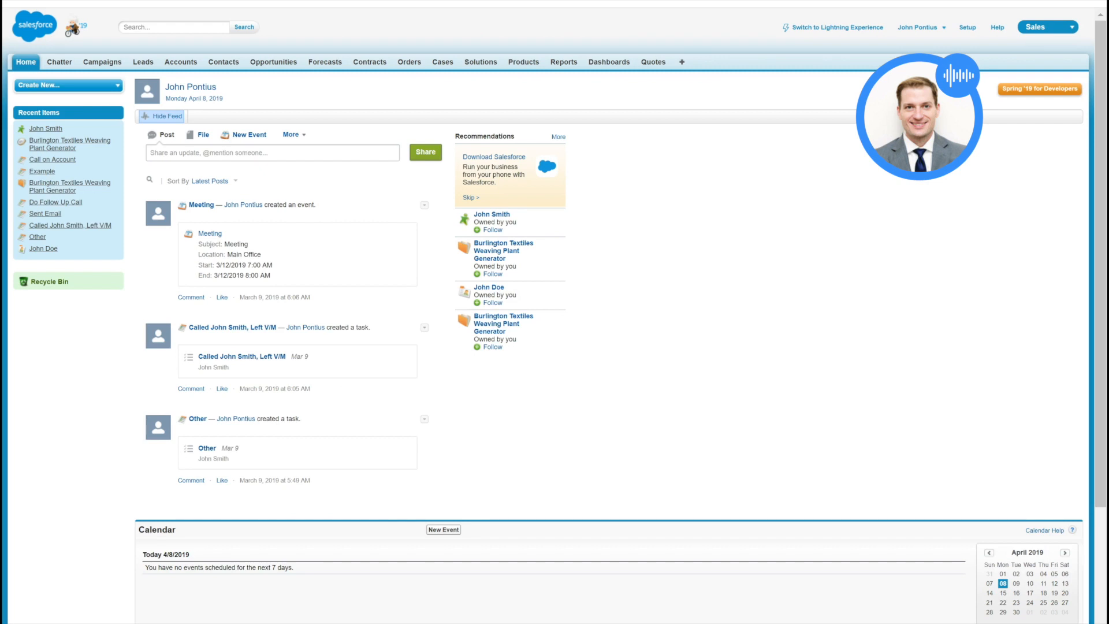
Open the lead fields page in Setup by searching for "lead"
{"action": "left_click", "coordinate": [967, 28]}
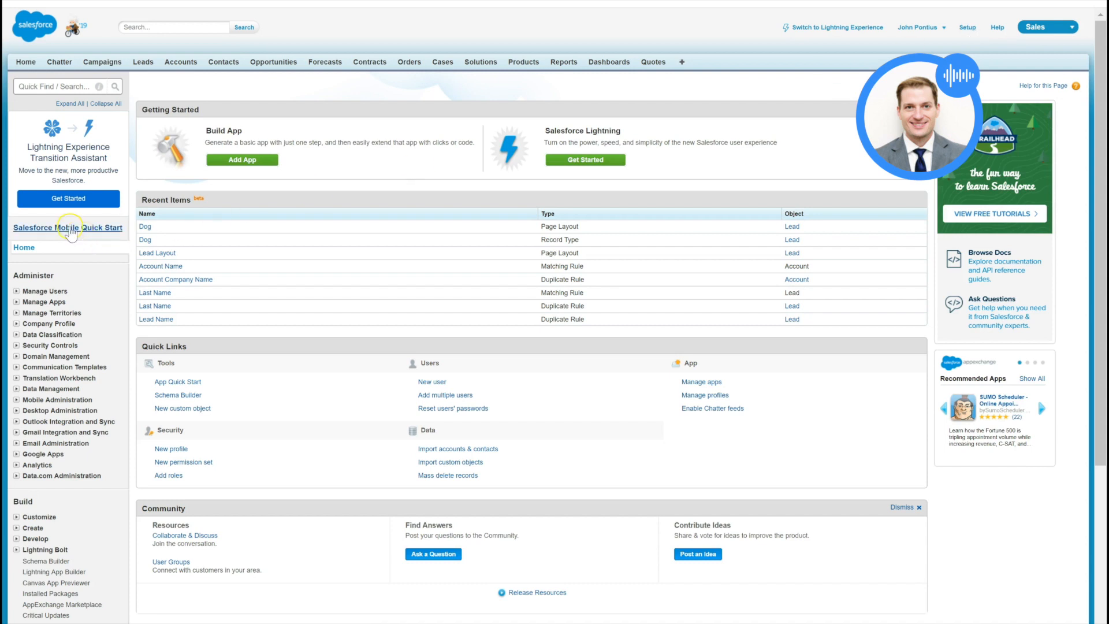
{"action": "left_click", "coordinate": [67, 87]}
{"action": "type", "text": "lead"}
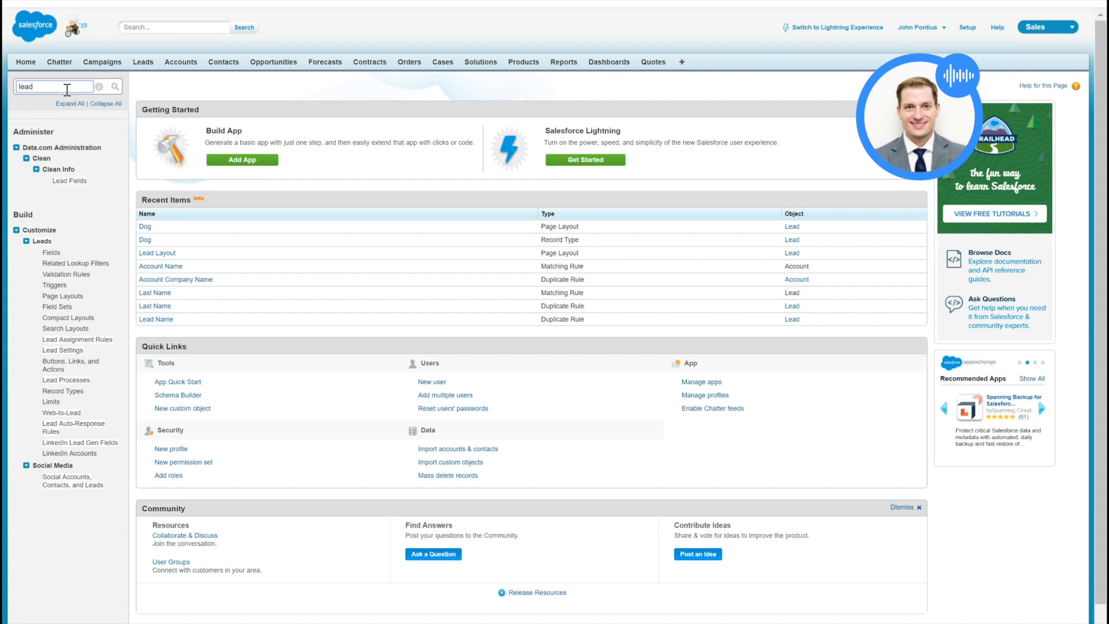
{"action": "left_click", "coordinate": [51, 252]}
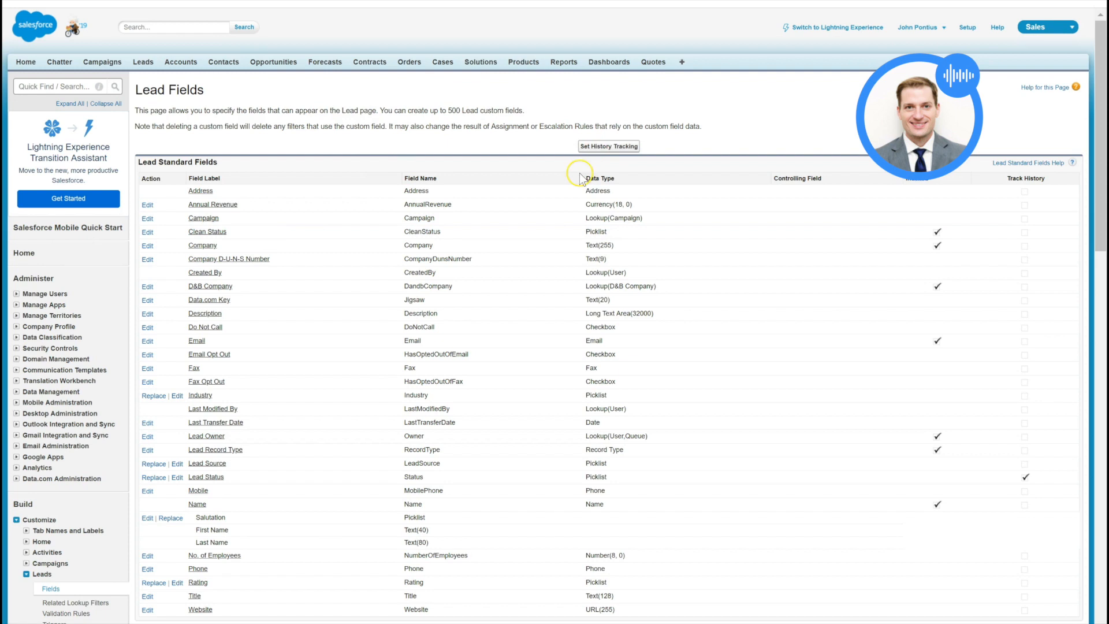
Turn on history tracking for the lead Fax field and save the tracking settings
{"action": "scroll", "coordinate": [584, 173], "scroll_direction": "down", "scroll_amount": 1}
{"action": "scroll", "coordinate": [584, 174], "scroll_direction": "down", "scroll_amount": 4}
{"action": "scroll", "coordinate": [584, 174], "scroll_direction": "up", "scroll_amount": 5}
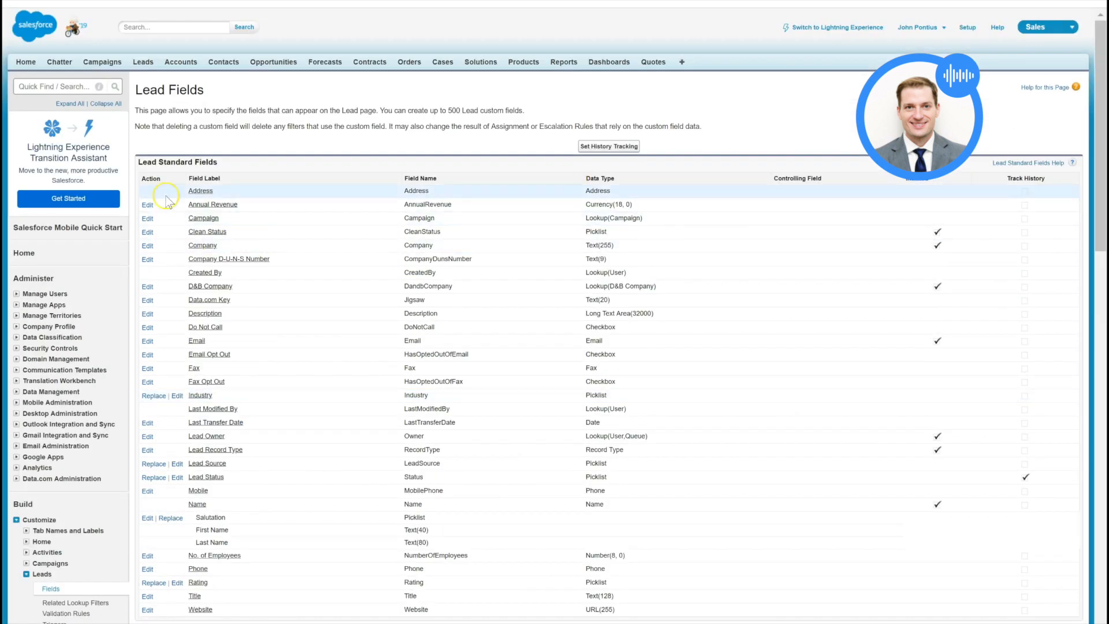
{"action": "scroll", "coordinate": [170, 173], "scroll_direction": "down", "scroll_amount": 8}
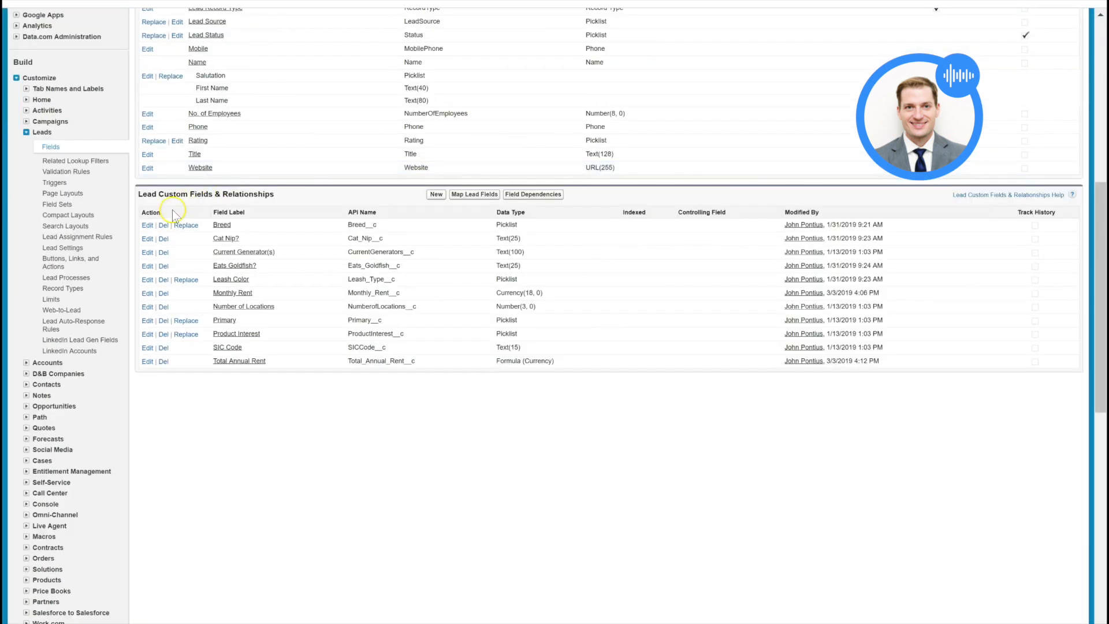
{"action": "scroll", "coordinate": [258, 196], "scroll_direction": "up", "scroll_amount": 8}
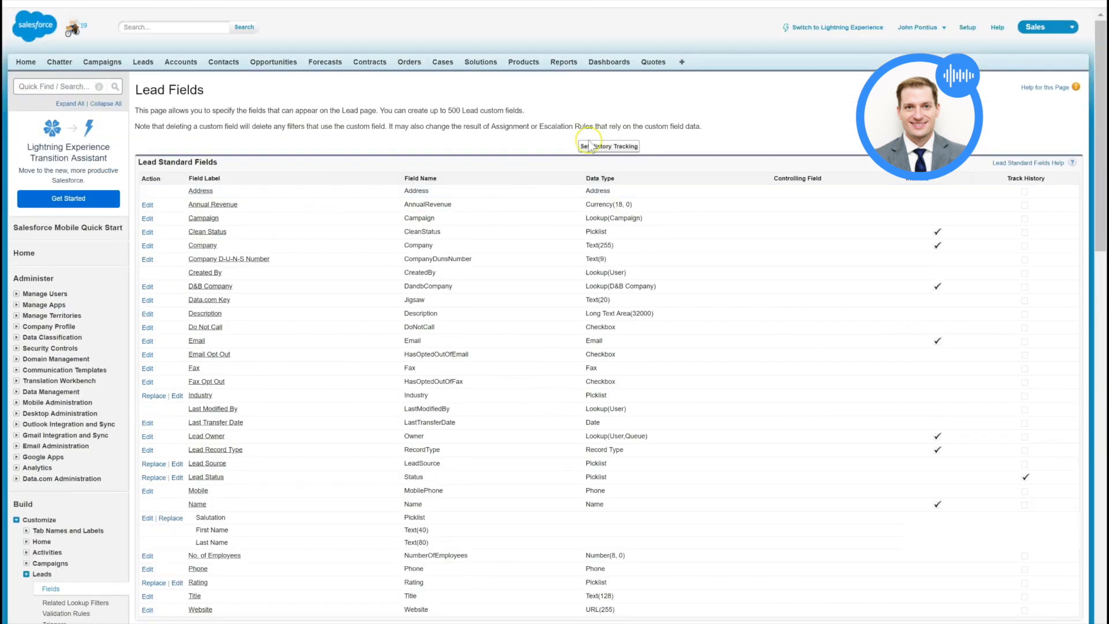
{"action": "scroll", "coordinate": [564, 203], "scroll_direction": "down", "scroll_amount": 4}
{"action": "scroll", "coordinate": [577, 190], "scroll_direction": "up", "scroll_amount": 4}
{"action": "left_click", "coordinate": [610, 148]}
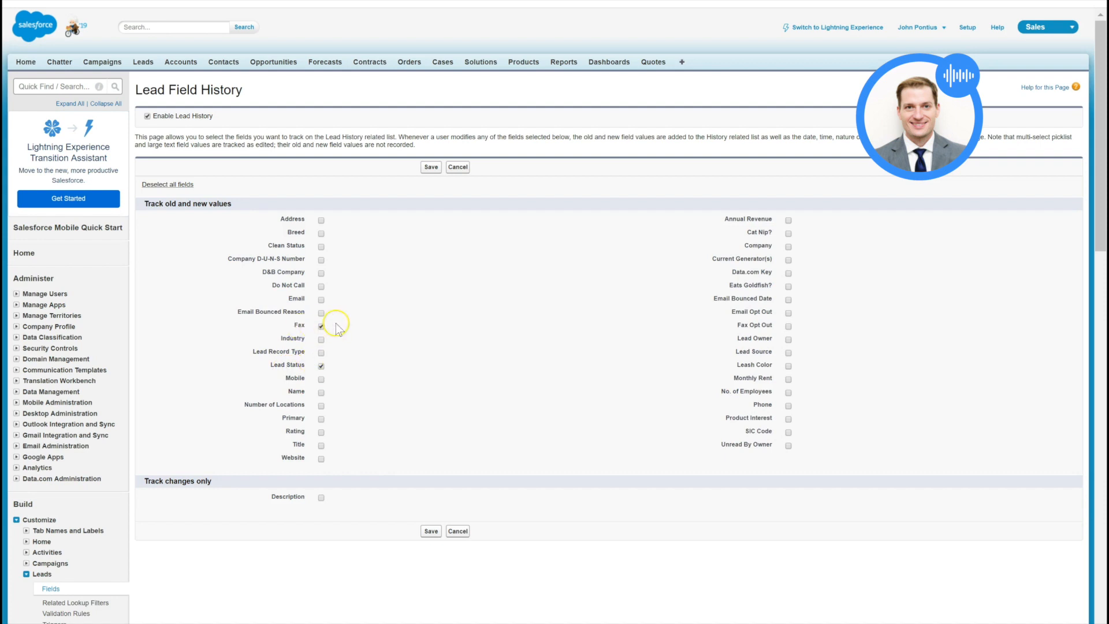
{"action": "left_click", "coordinate": [431, 167]}
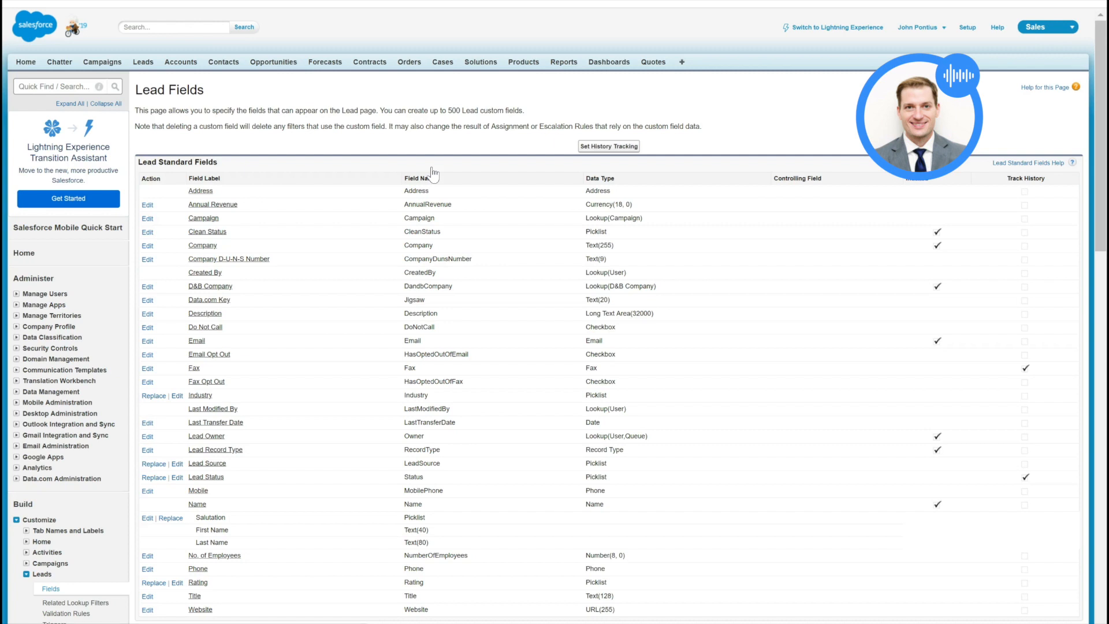
Open the recent lead from Walmart and bring up its page layout for editing
{"action": "left_click", "coordinate": [141, 63]}
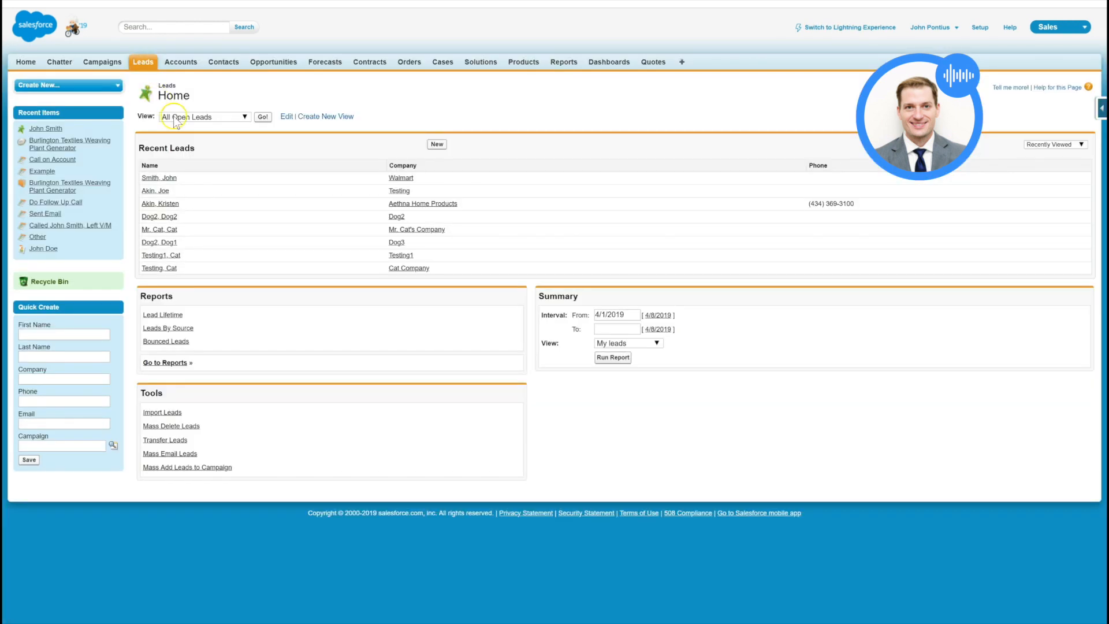
{"action": "left_click", "coordinate": [407, 179]}
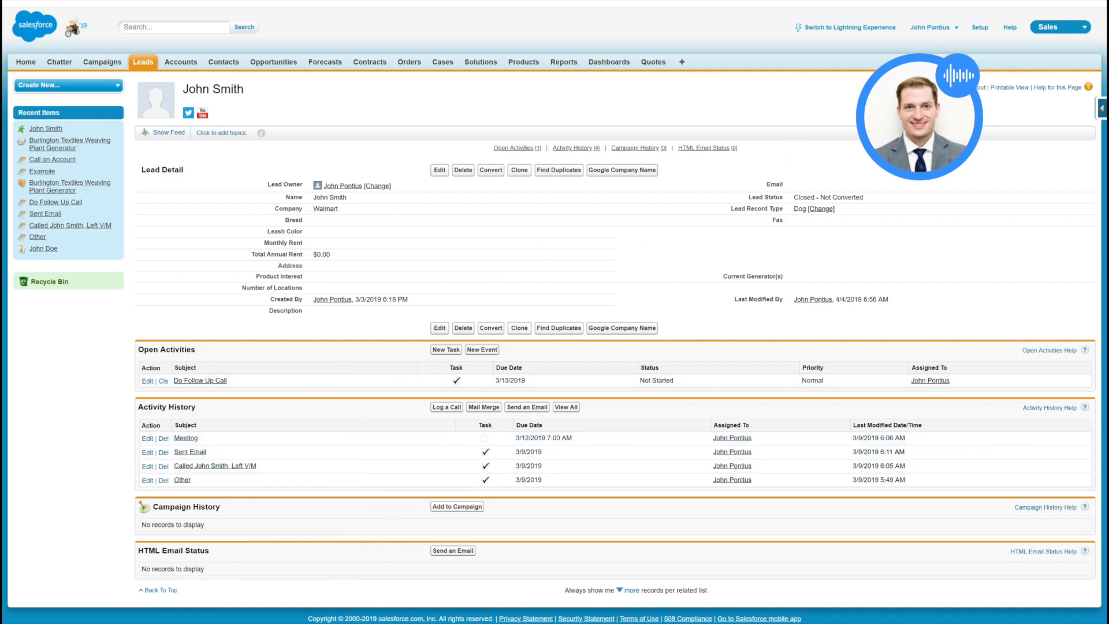
{"action": "left_click", "coordinate": [1099, 111]}
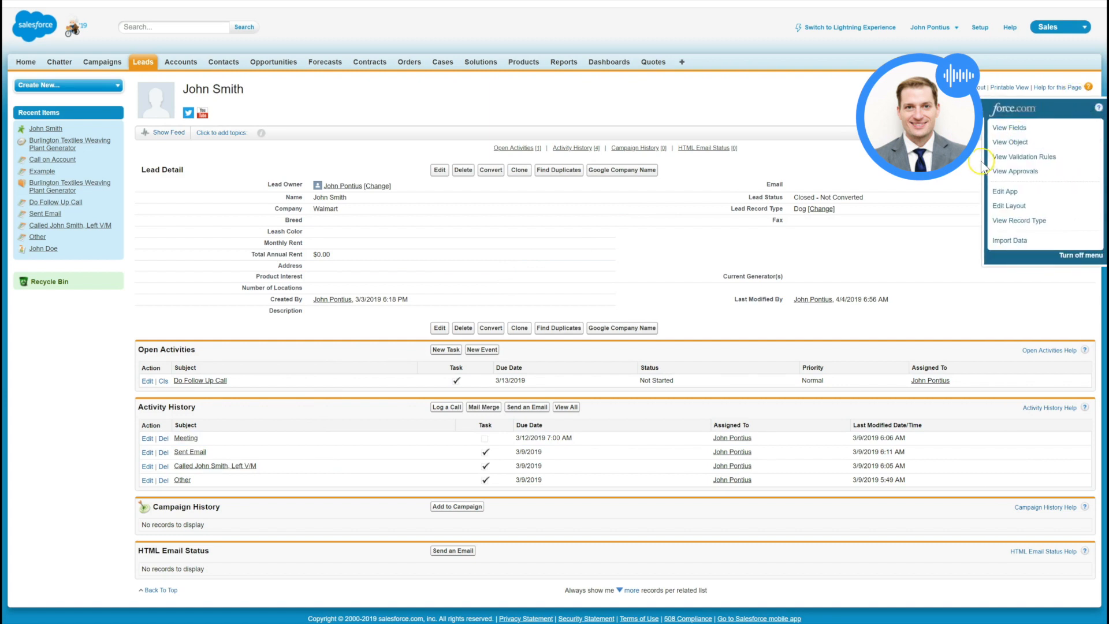
{"action": "left_click", "coordinate": [1020, 207]}
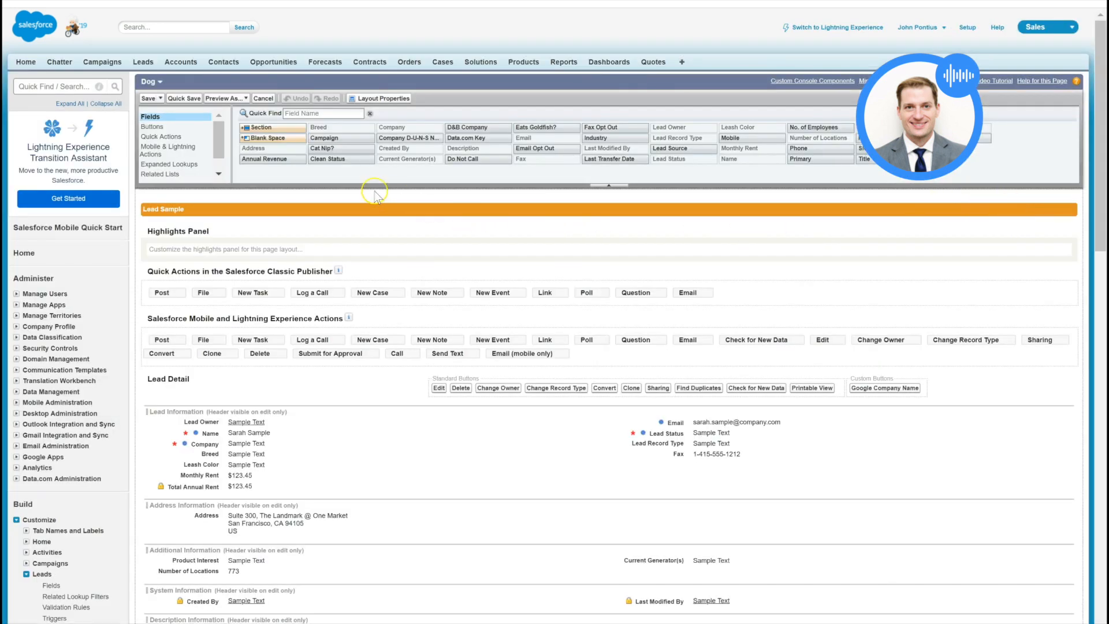
Add the Lead History related list beneath HTML Email Status in the Dog layout and save the layout
{"action": "left_click_drag", "start_coordinate": [217, 135], "coordinate": [216, 147]}
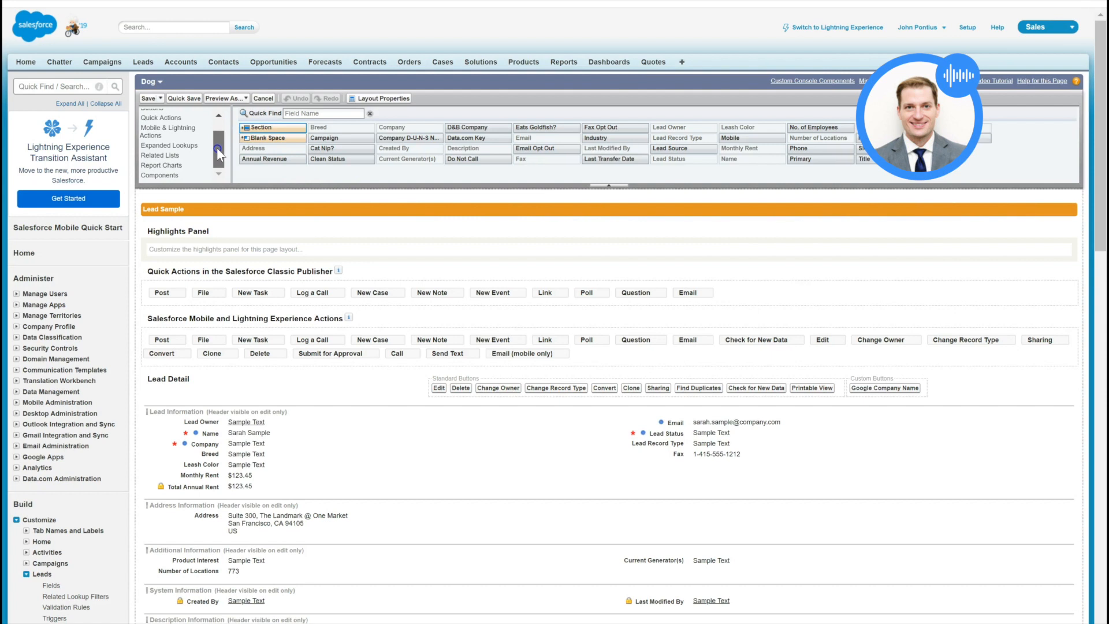
{"action": "left_click", "coordinate": [194, 155]}
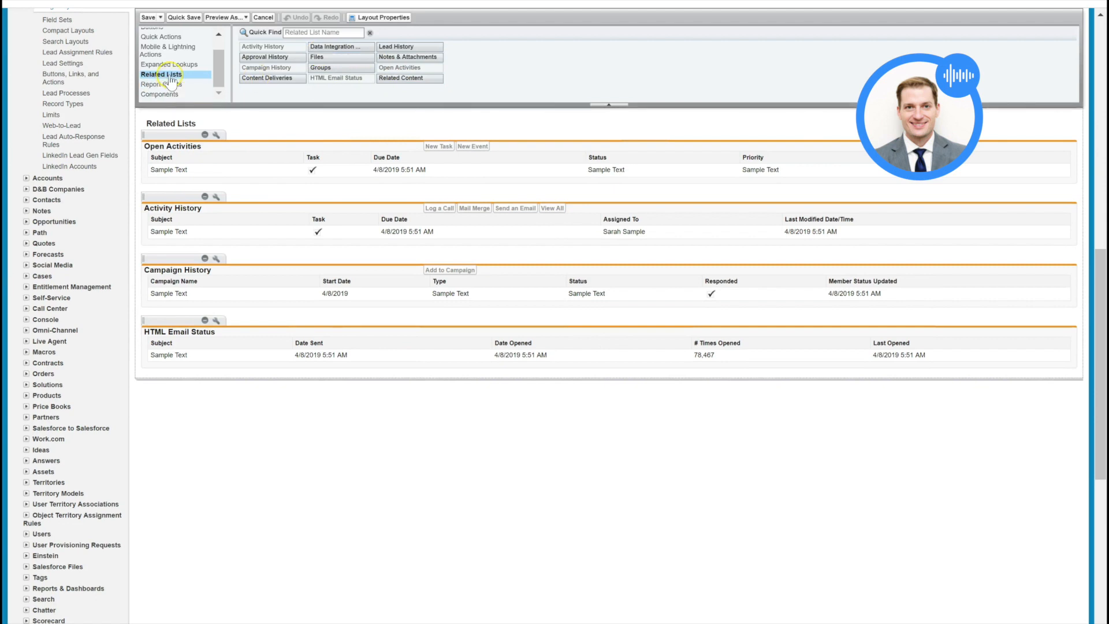
{"action": "left_click", "coordinate": [397, 60]}
{"action": "left_click", "coordinate": [414, 48]}
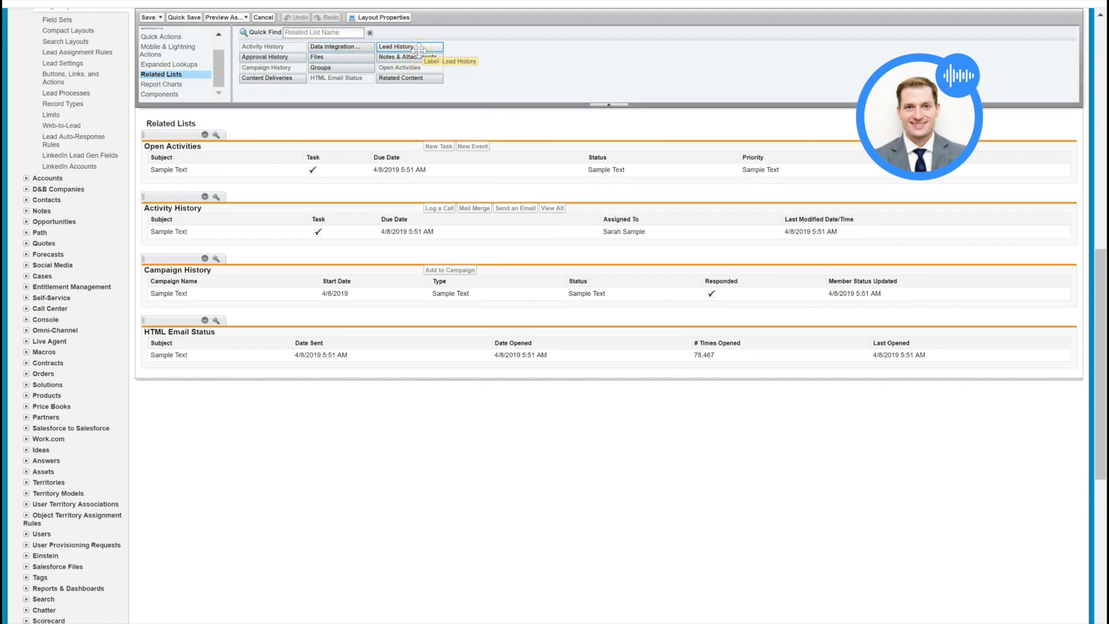
{"action": "left_click_drag", "start_coordinate": [419, 51], "coordinate": [438, 361]}
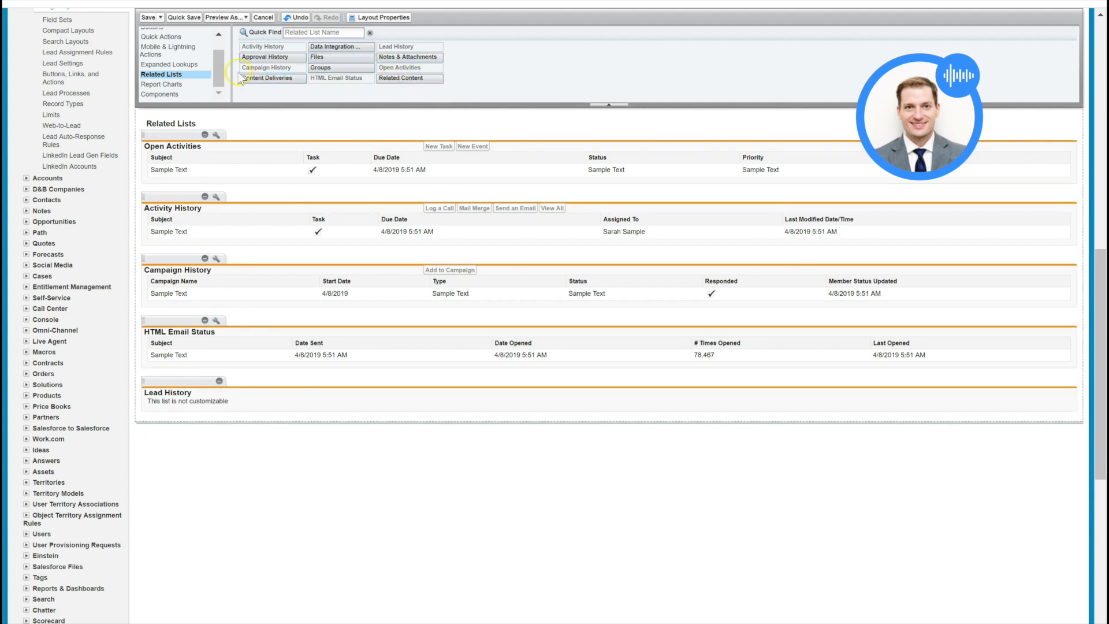
{"action": "left_click", "coordinate": [148, 17]}
{"action": "left_click", "coordinate": [503, 364]}
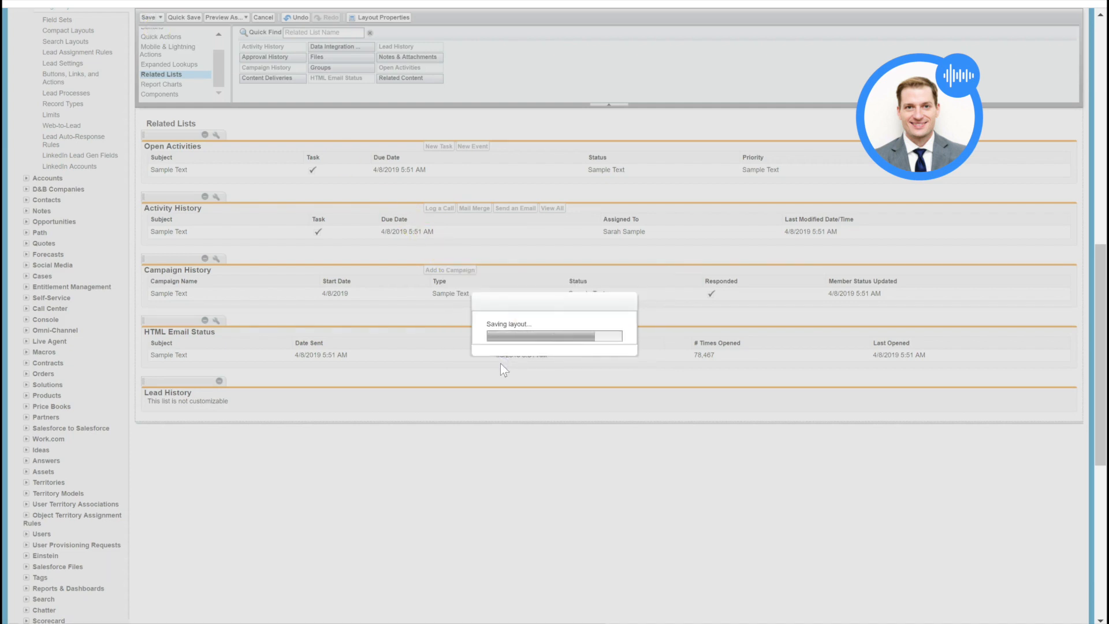
Enter a fax number on the Walmart lead and save the record
{"action": "scroll", "coordinate": [499, 364], "scroll_direction": "down", "scroll_amount": 2}
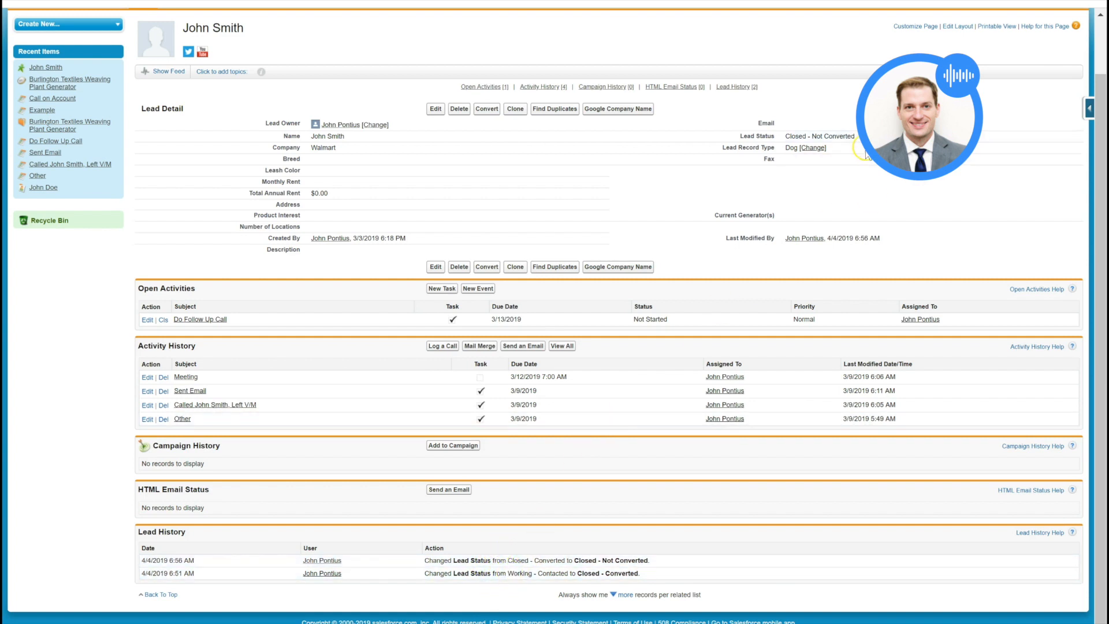
{"action": "double_click", "coordinate": [844, 161]}
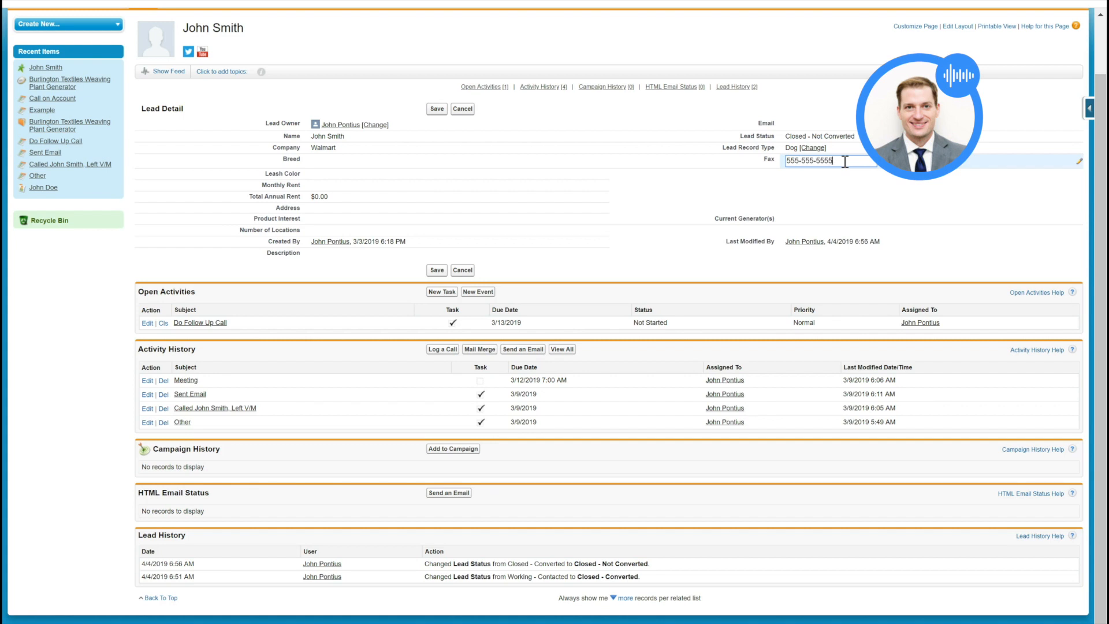
{"action": "left_click", "coordinate": [433, 108]}
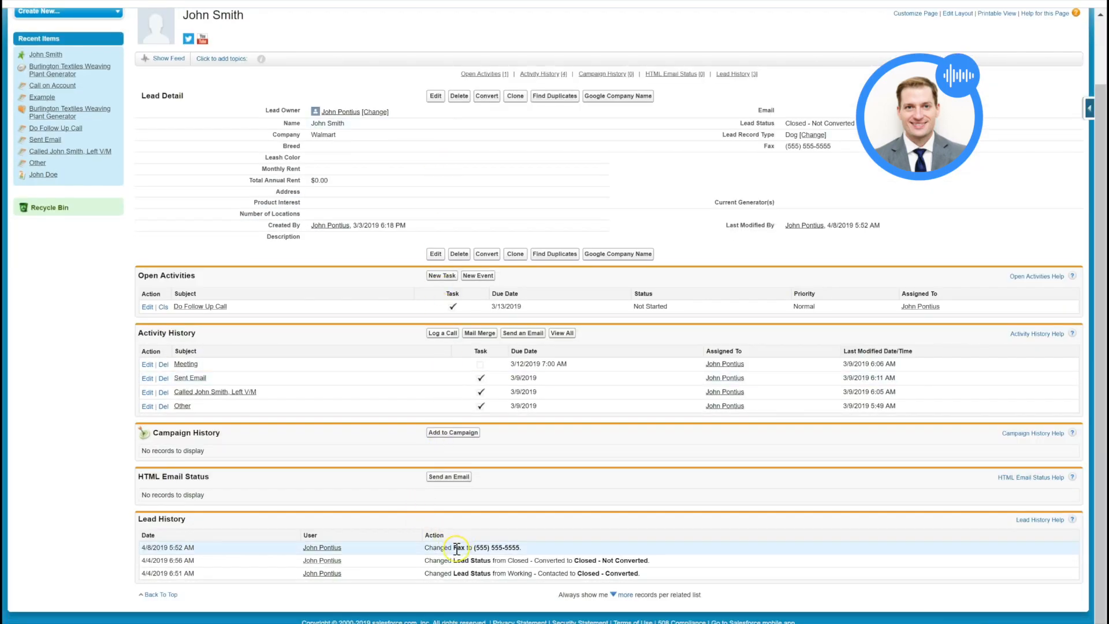
Examine the action, user and date of the newest entry in the lead's history list
{"action": "left_click_drag", "start_coordinate": [426, 553], "coordinate": [540, 547]}
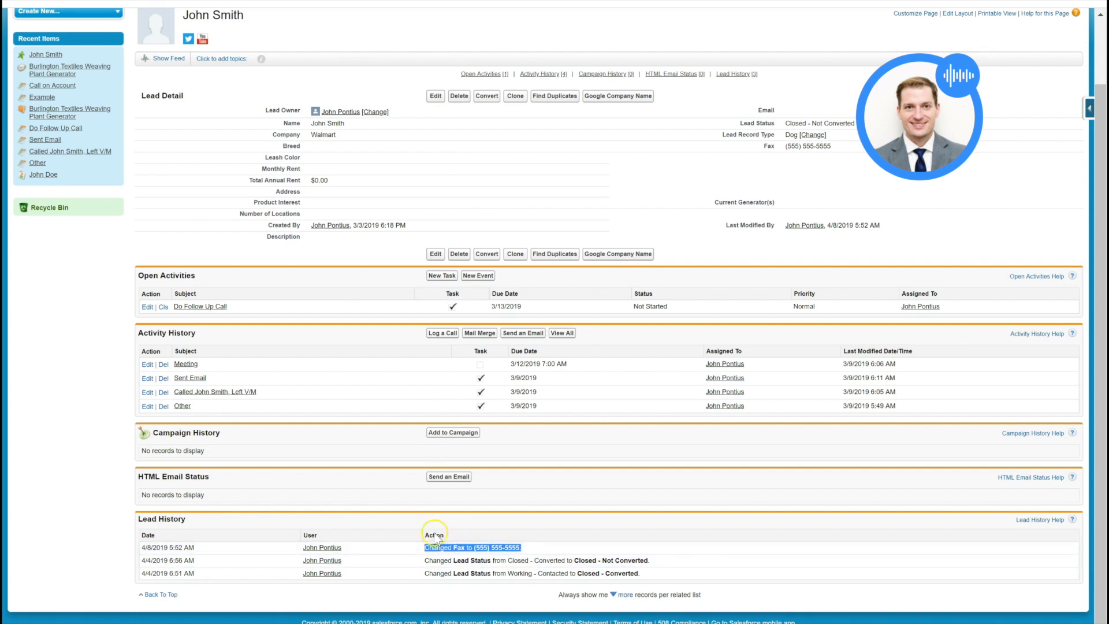
{"action": "left_click_drag", "start_coordinate": [353, 550], "coordinate": [315, 548]}
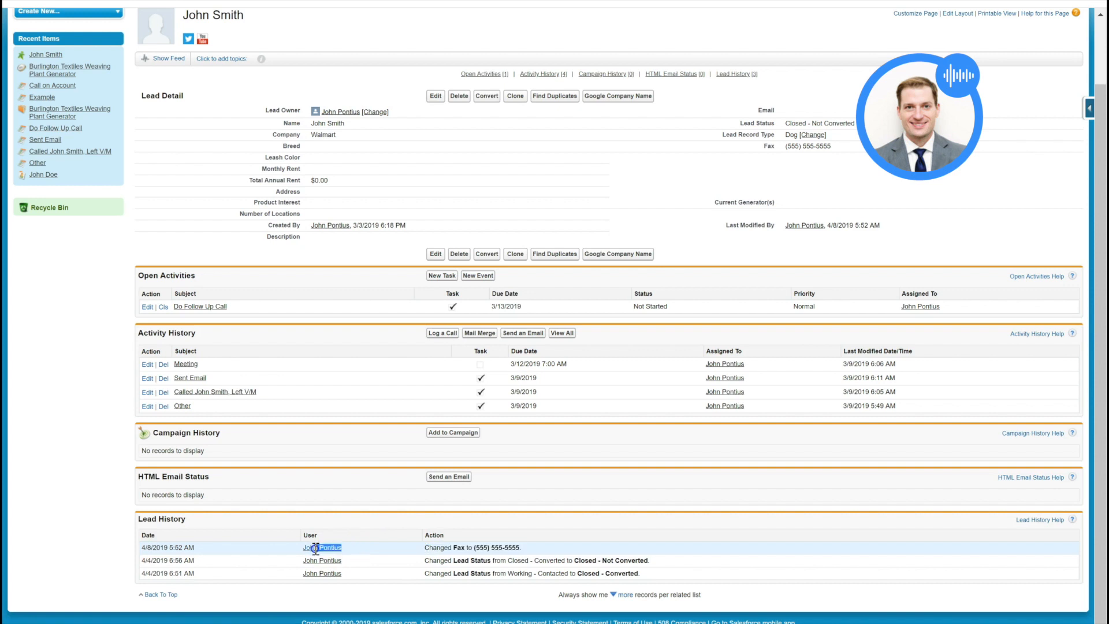
{"action": "triple_click", "coordinate": [196, 548]}
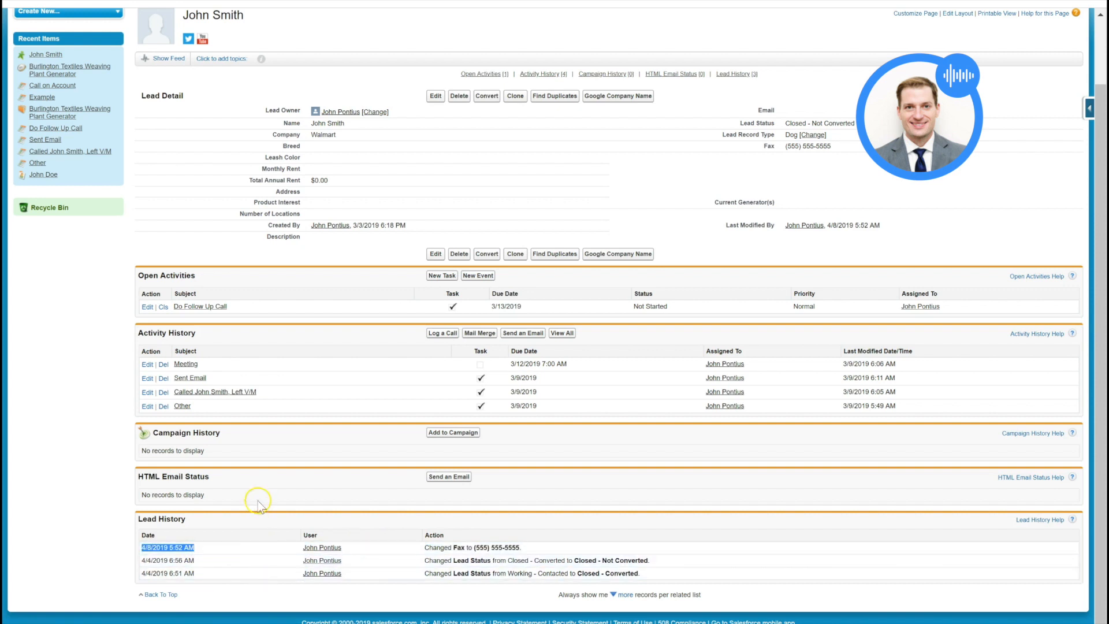
{"action": "scroll", "coordinate": [260, 500], "scroll_direction": "up", "scroll_amount": 2}
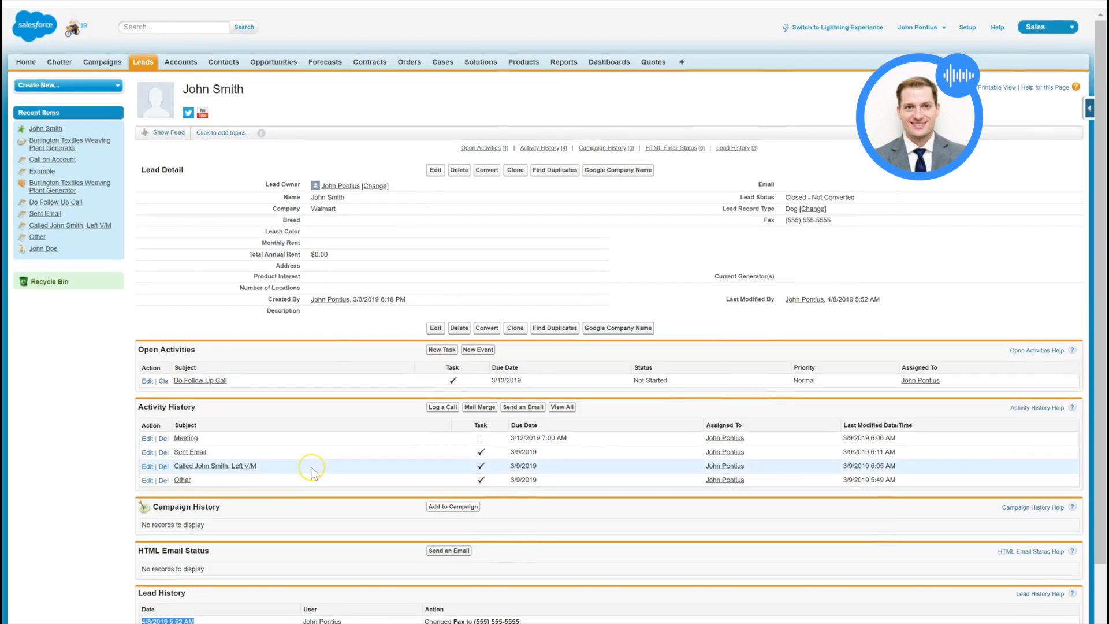
Switch from Salesforce Classic to Lightning Experience and open Setup for the current app
{"action": "left_click", "coordinate": [831, 29]}
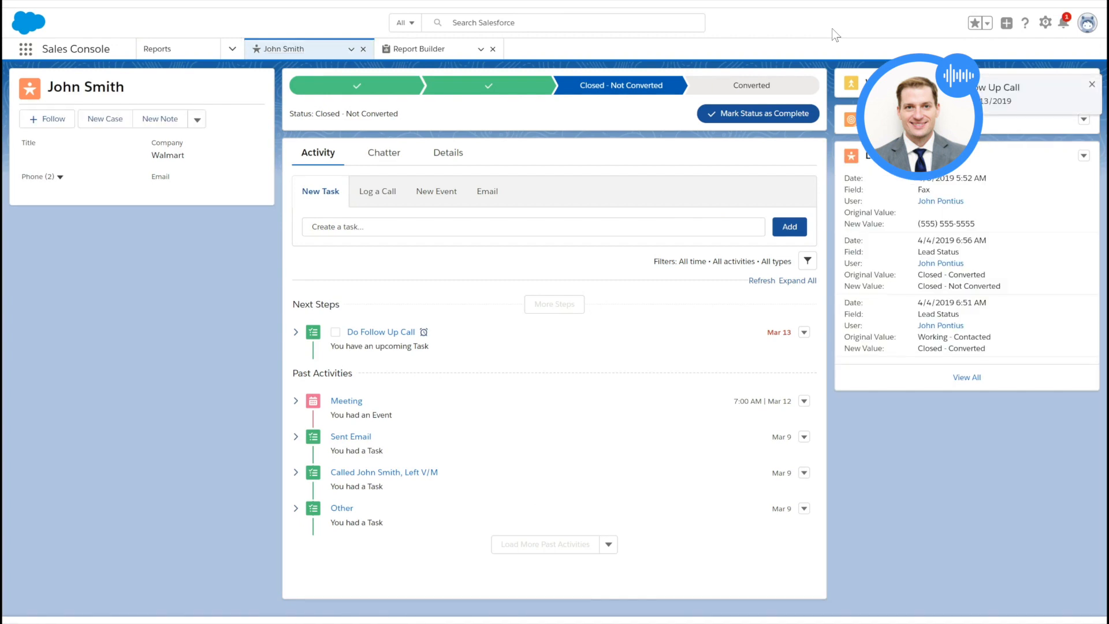
{"action": "left_click", "coordinate": [1046, 25]}
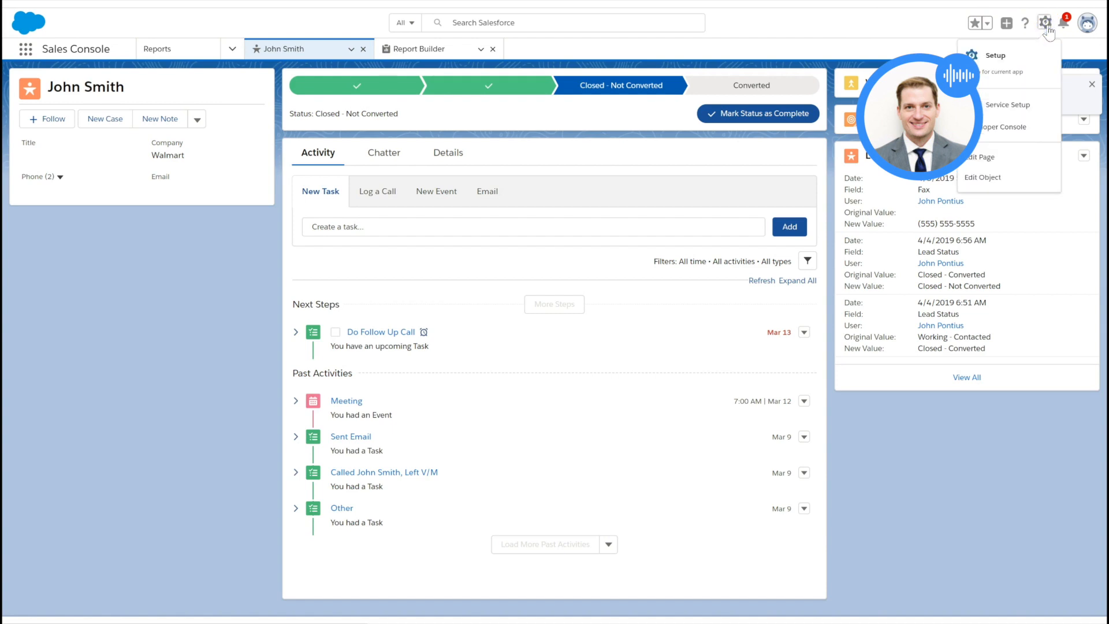
{"action": "left_click", "coordinate": [986, 55]}
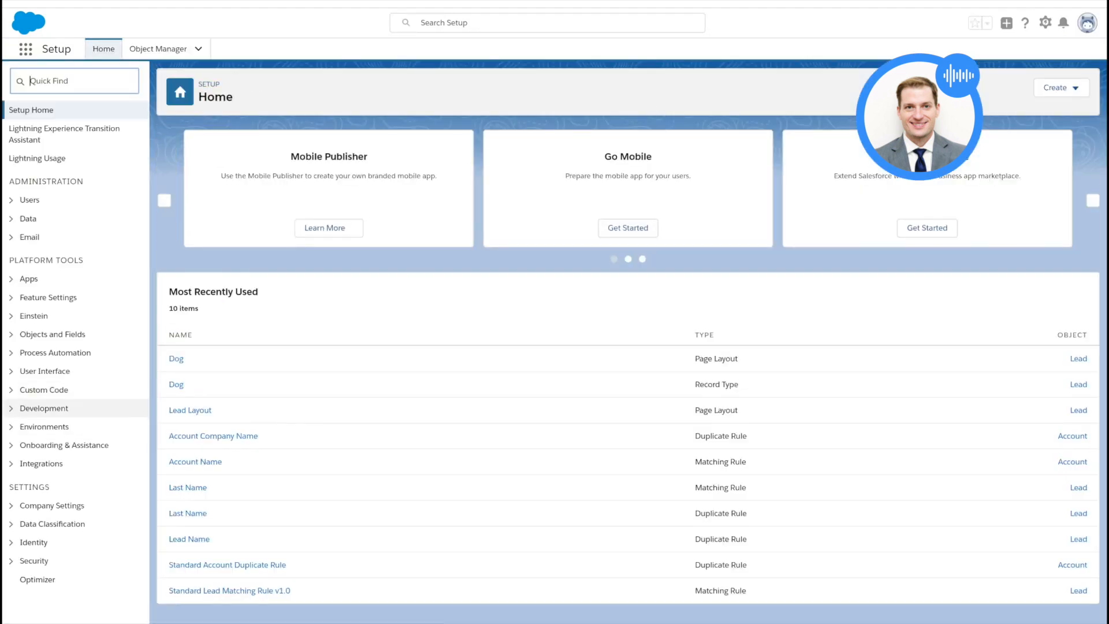
Find the Object Manager by searching for "object" and open the Lead object's Fields & Relationships
{"action": "type", "text": "d"}
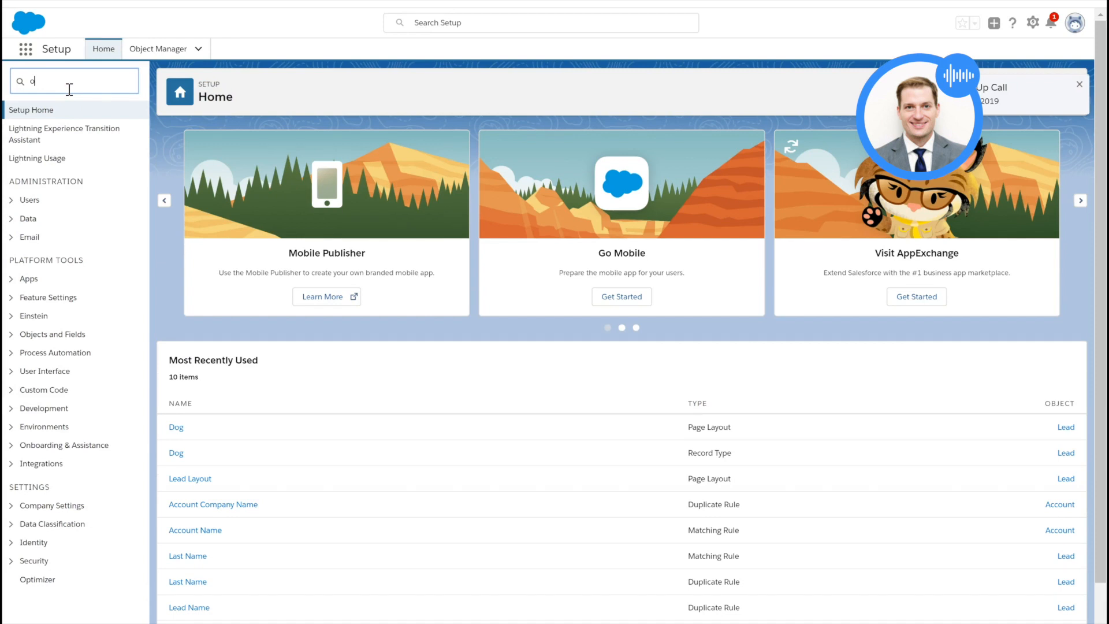
{"action": "type", "text": "bject"}
{"action": "left_click", "coordinate": [64, 166]}
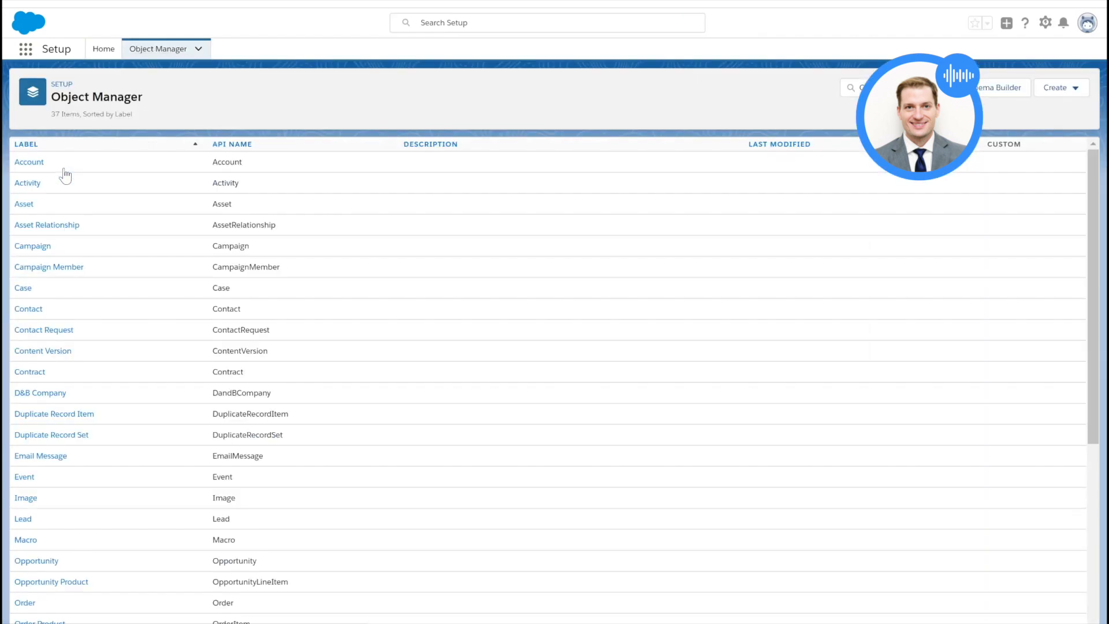
{"action": "left_click", "coordinate": [23, 518]}
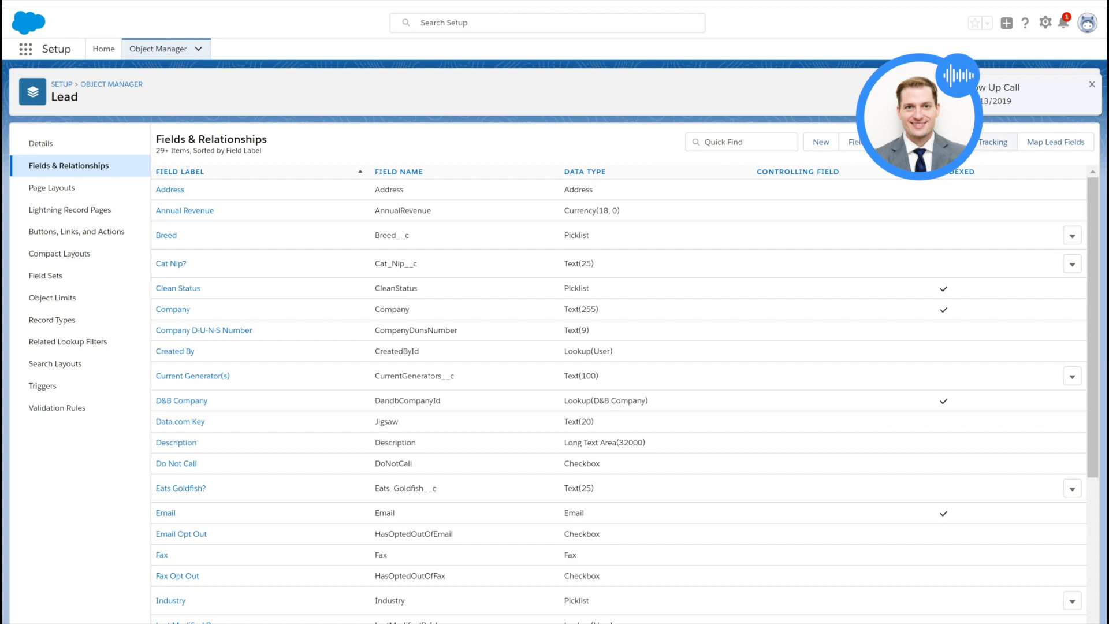
Turn on history tracking for the lead Monthly Rent field and save the settings
{"action": "left_click", "coordinate": [968, 142]}
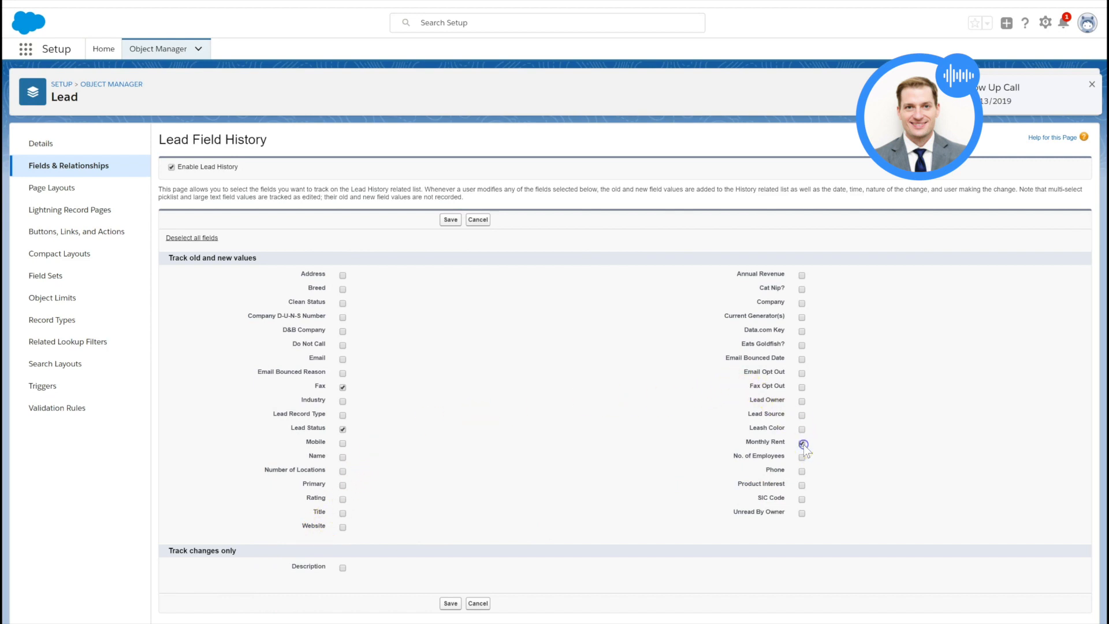
{"action": "left_click", "coordinate": [450, 603]}
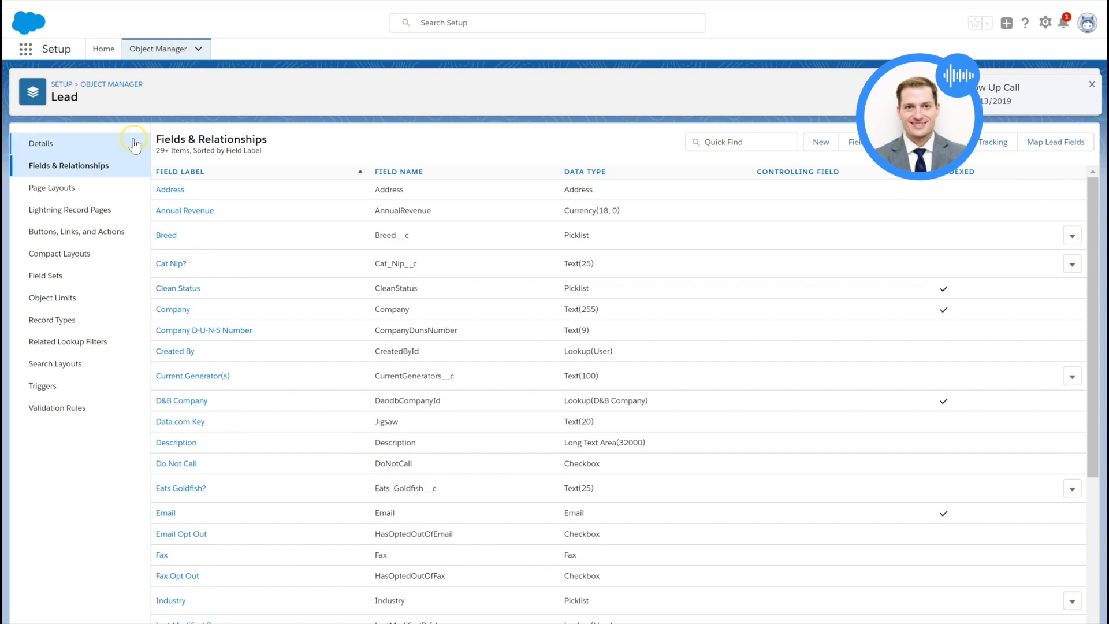
Leave the Lead object's setup for the Setup home page and open the Sales app
{"action": "left_click", "coordinate": [172, 51]}
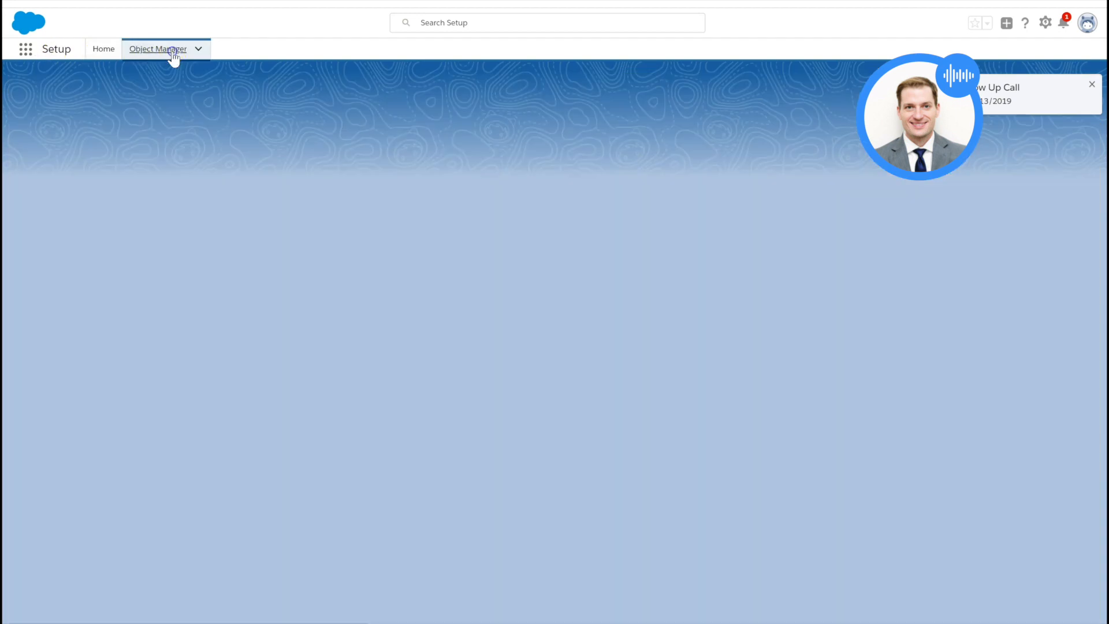
{"action": "left_click", "coordinate": [102, 48]}
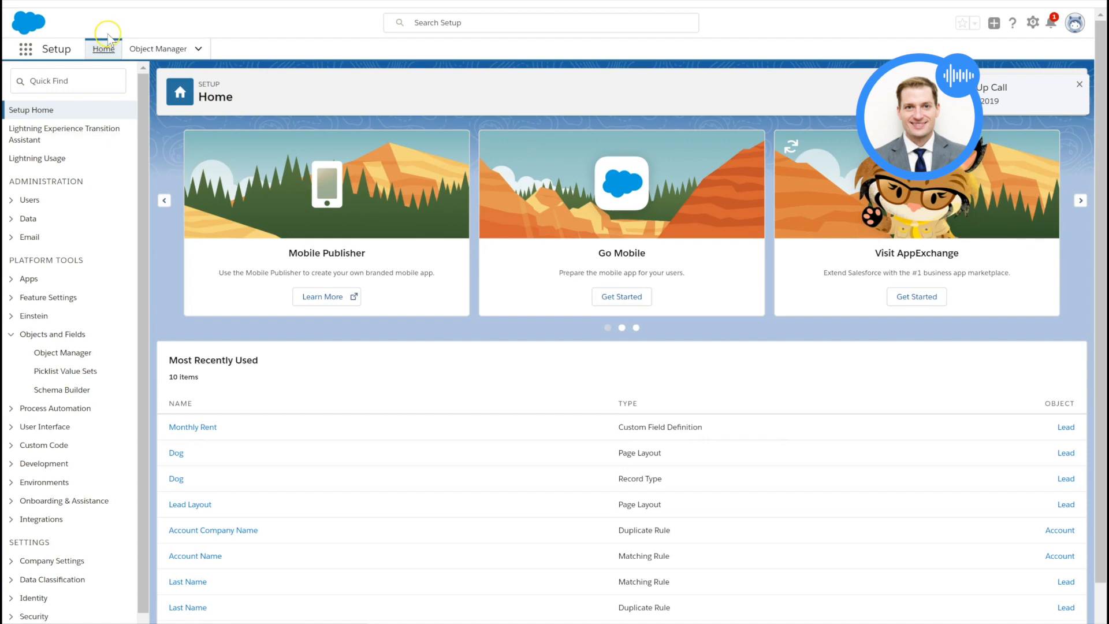
{"action": "left_click", "coordinate": [23, 50]}
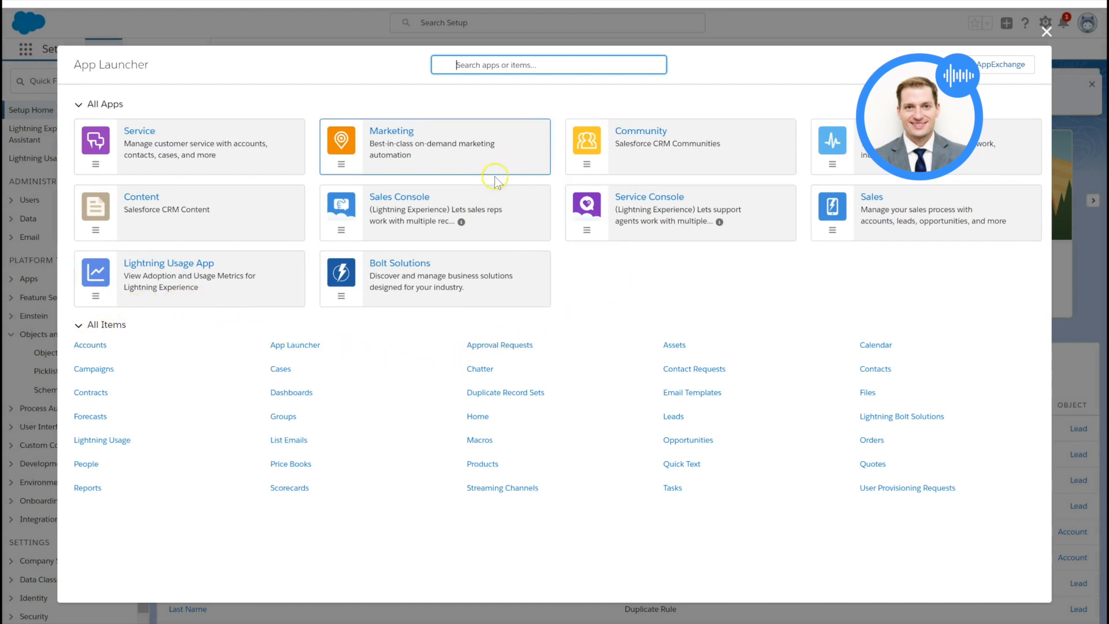
{"action": "left_click", "coordinate": [871, 198]}
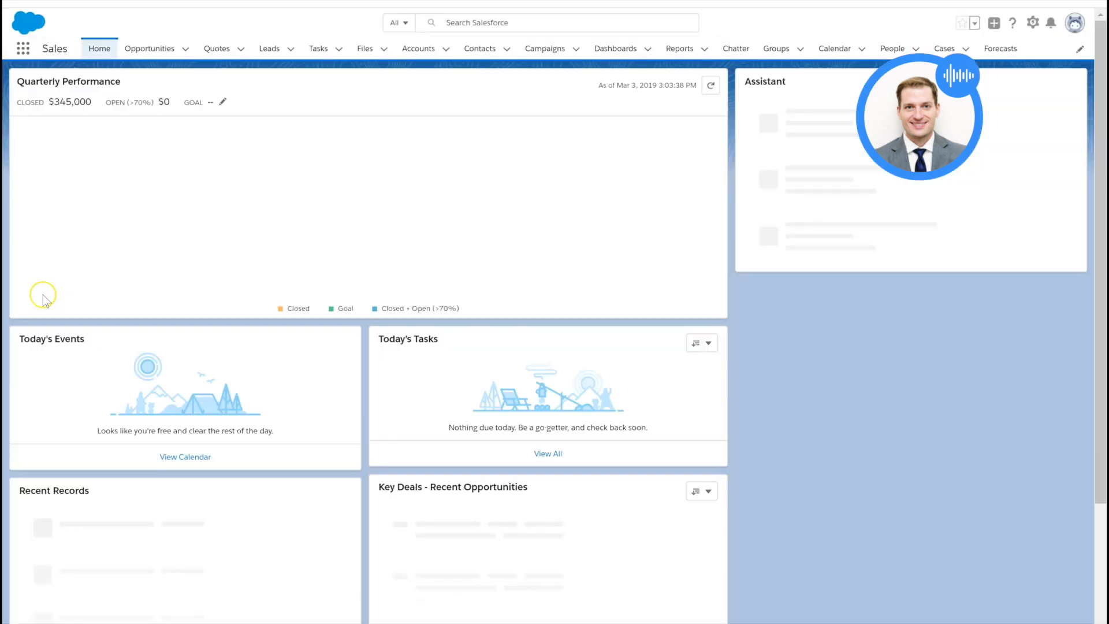
Open the Walmart lead from the recently viewed leads and show its details
{"action": "left_click", "coordinate": [267, 51]}
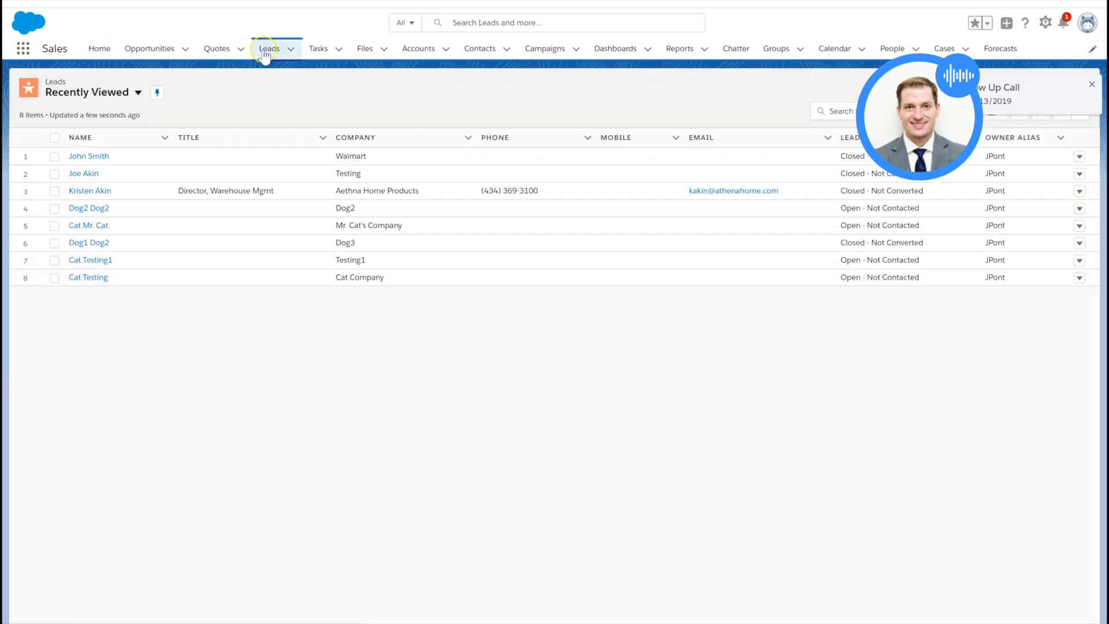
{"action": "left_click", "coordinate": [82, 155]}
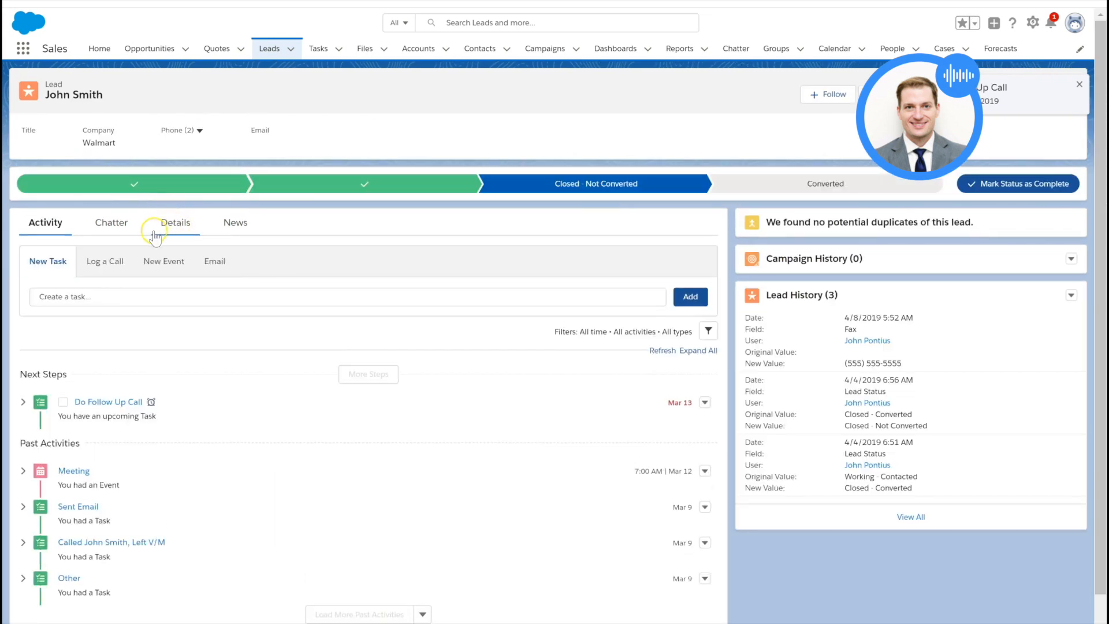
{"action": "left_click", "coordinate": [173, 226]}
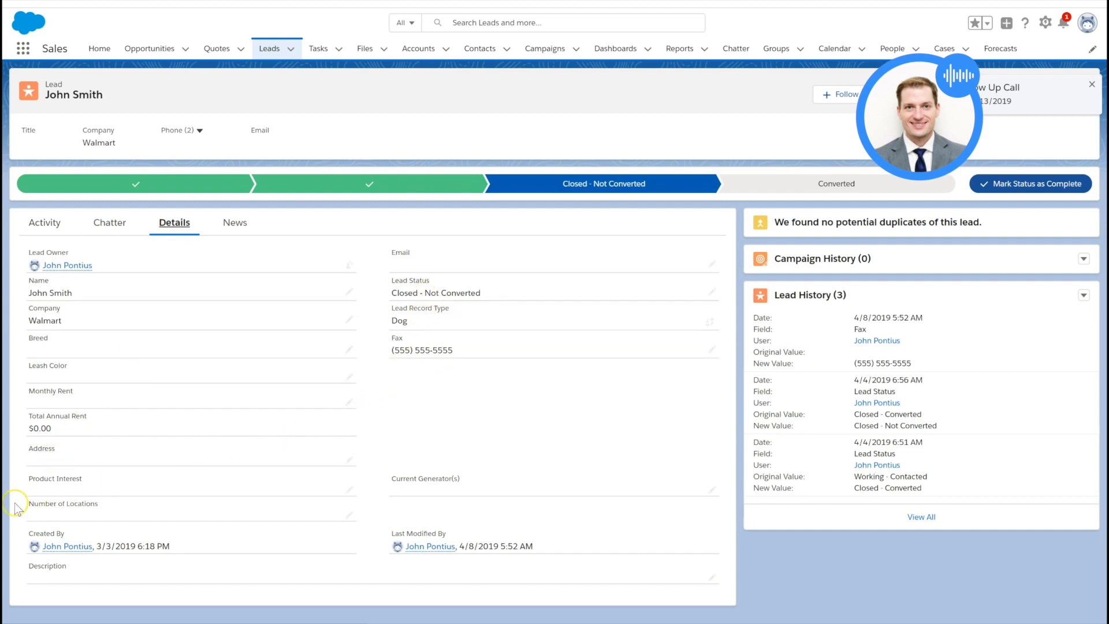
Set the lead's Monthly Rent to 10 and save the record
{"action": "left_click", "coordinate": [61, 399]}
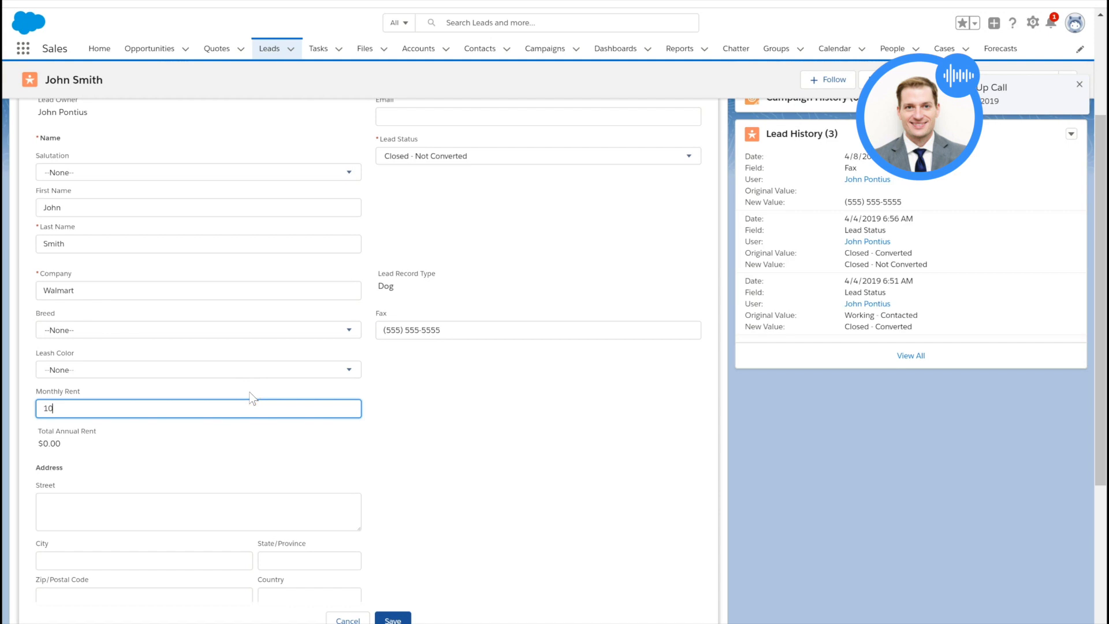
{"action": "type", "text": "10"}
{"action": "left_click", "coordinate": [451, 433]}
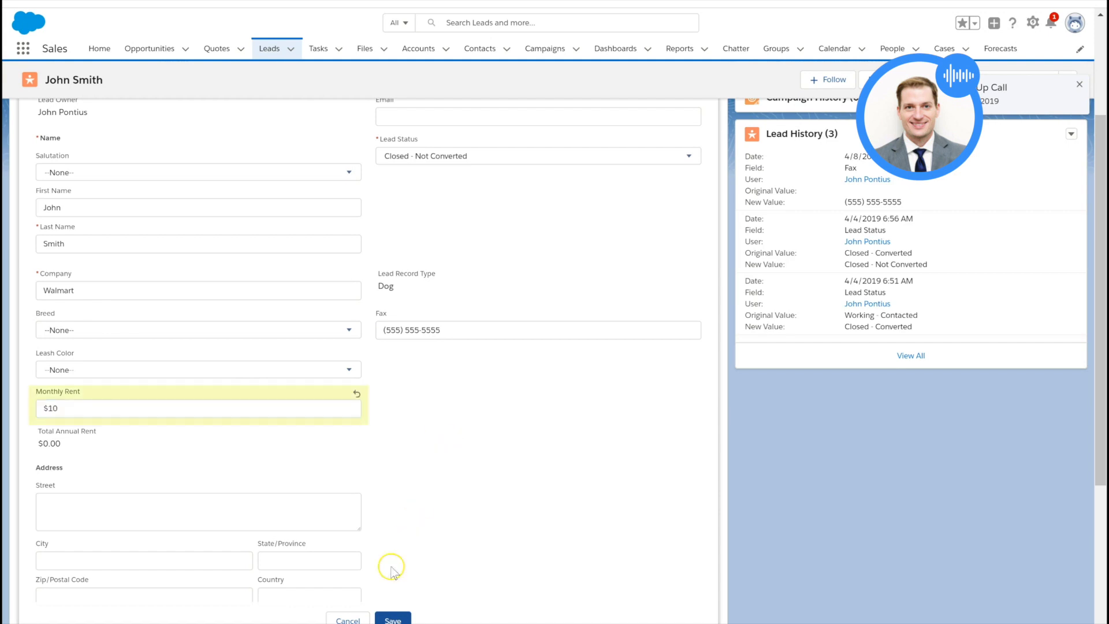
{"action": "left_click", "coordinate": [392, 618]}
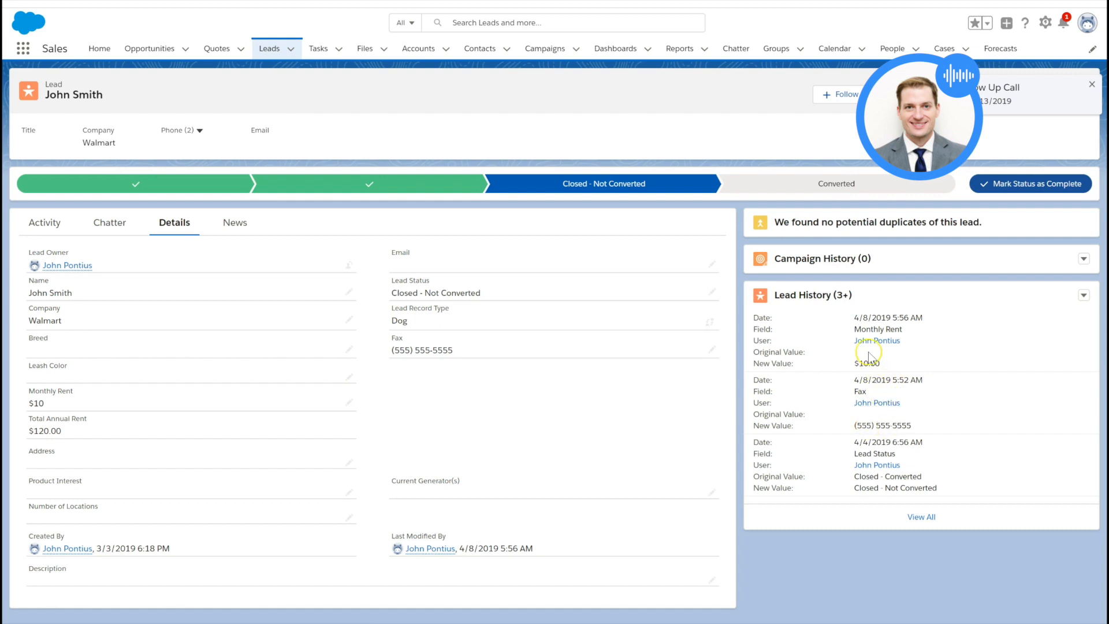
Examine the newest Lead History entry for the Monthly Rent change on the lead record
{"action": "left_click", "coordinate": [779, 293]}
{"action": "left_click_drag", "start_coordinate": [779, 295], "coordinate": [866, 302]}
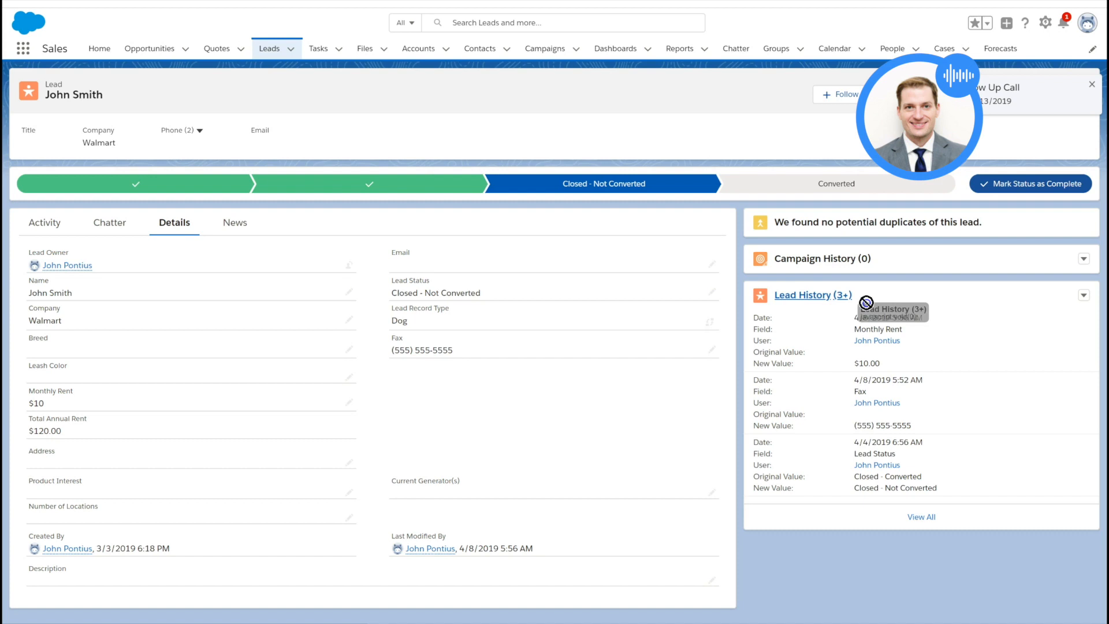
{"action": "left_click_drag", "start_coordinate": [866, 302], "coordinate": [866, 304]}
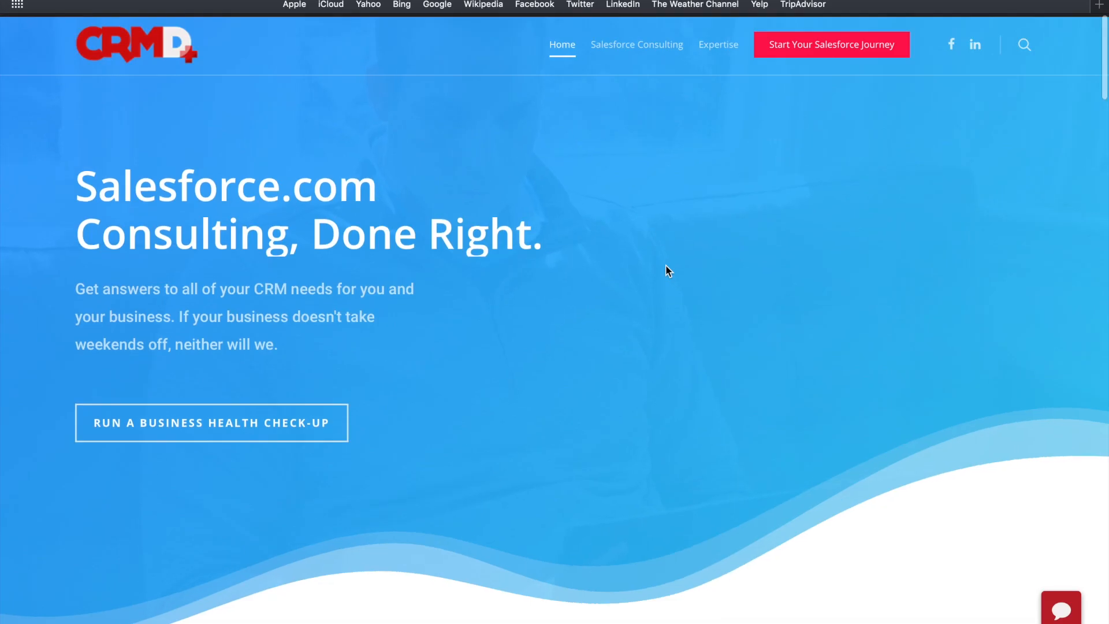
Switch to the CRMD website and write "Hello! my company has questions about salesforce training for our team." in its live chat
{"action": "scroll", "coordinate": [666, 264], "scroll_direction": "down", "scroll_amount": 15}
{"action": "scroll", "coordinate": [667, 272], "scroll_direction": "down", "scroll_amount": 20}
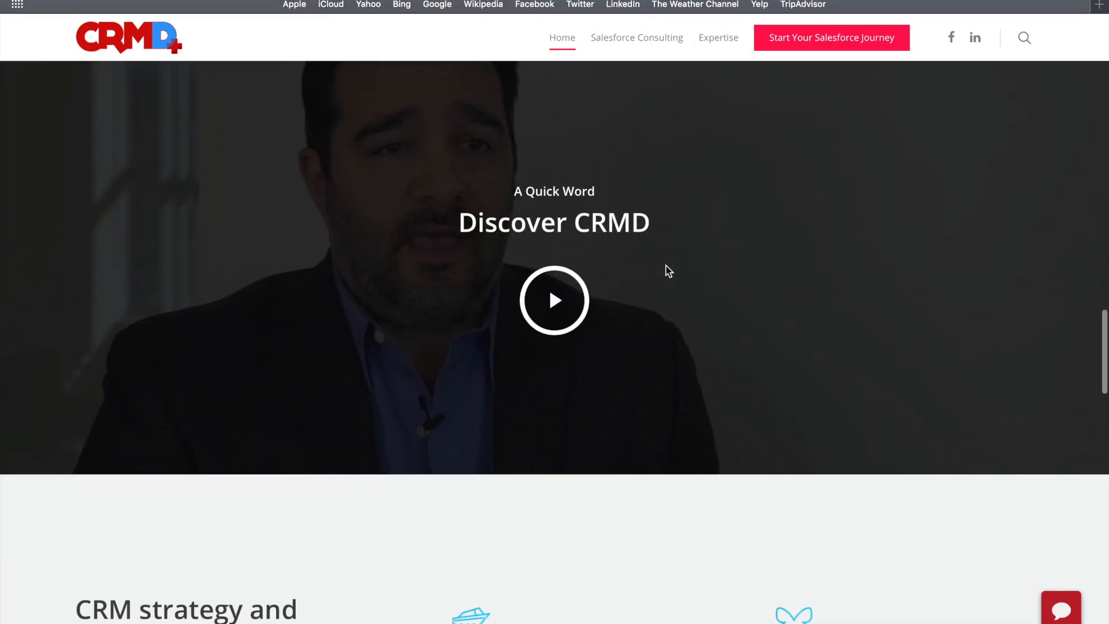
{"action": "scroll", "coordinate": [667, 272], "scroll_direction": "down", "scroll_amount": 5}
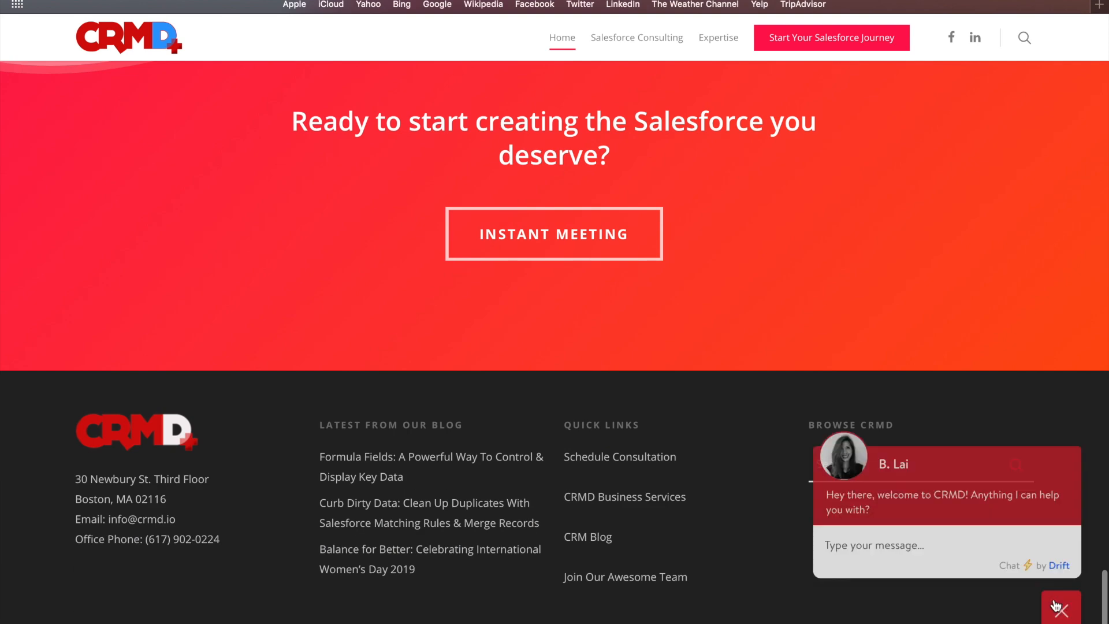
{"action": "left_click", "coordinate": [933, 527]}
{"action": "type", "text": "Hello! my company has questions about salesforce training for our team."}
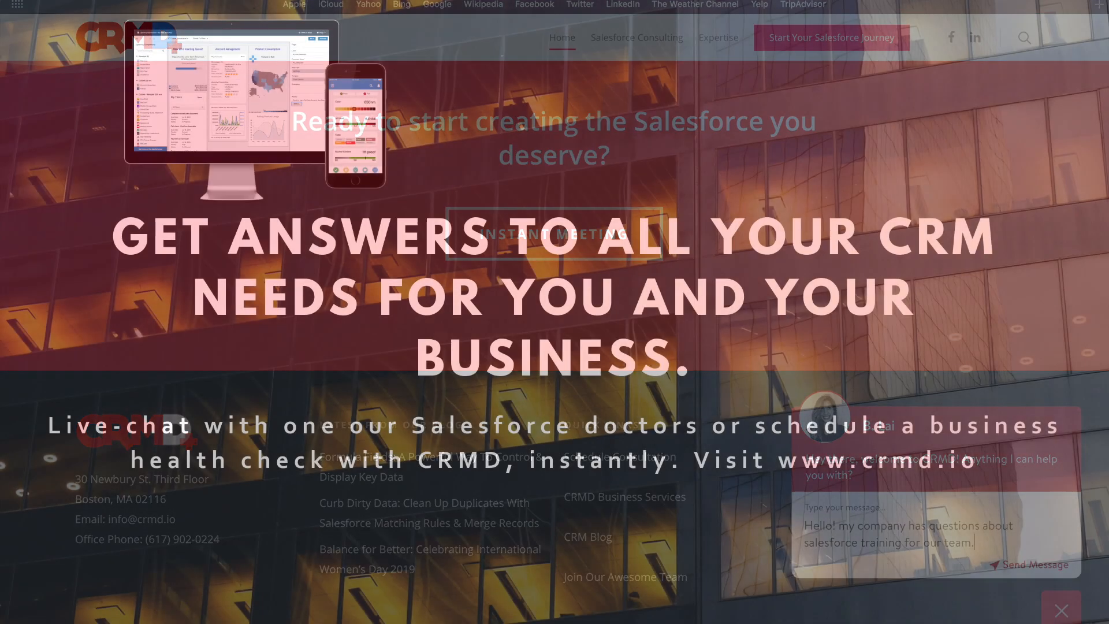